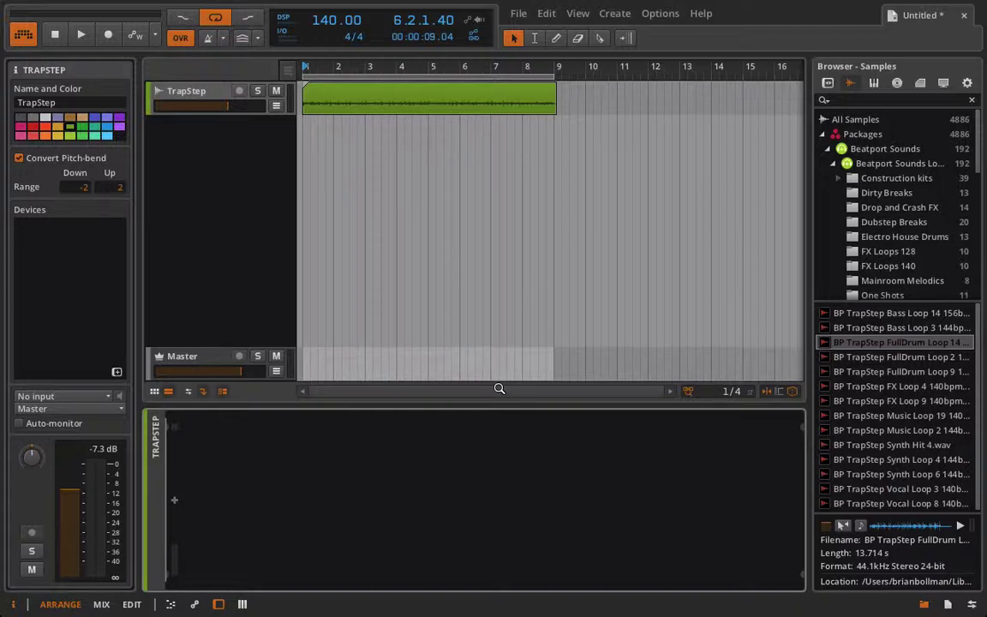
Add a Multiband FX-2 container to the TrapStep track's device chain.
{"action": "left_click", "coordinate": [175, 502]}
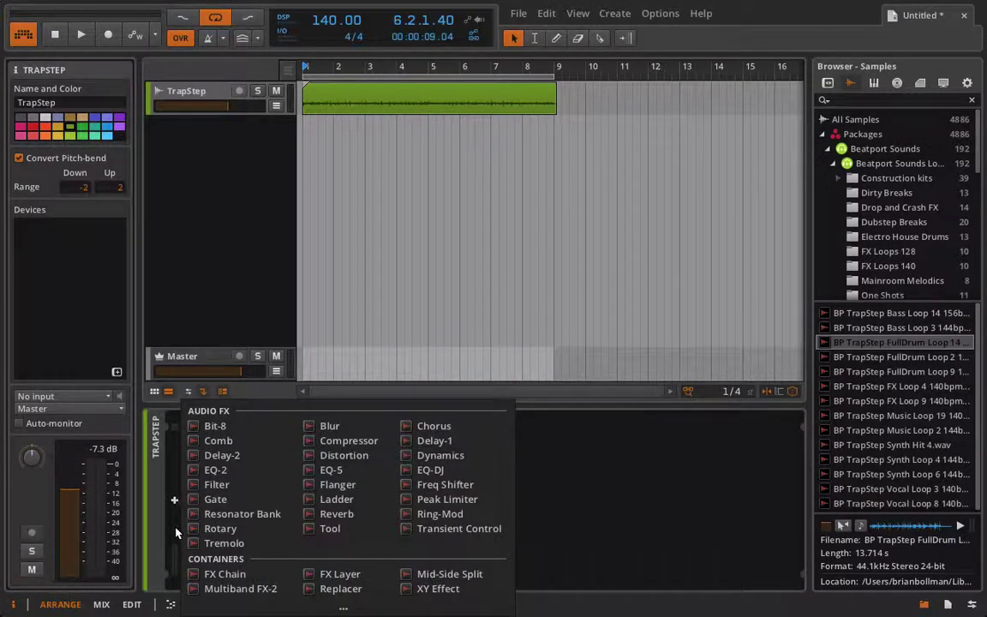
{"action": "left_click", "coordinate": [243, 590]}
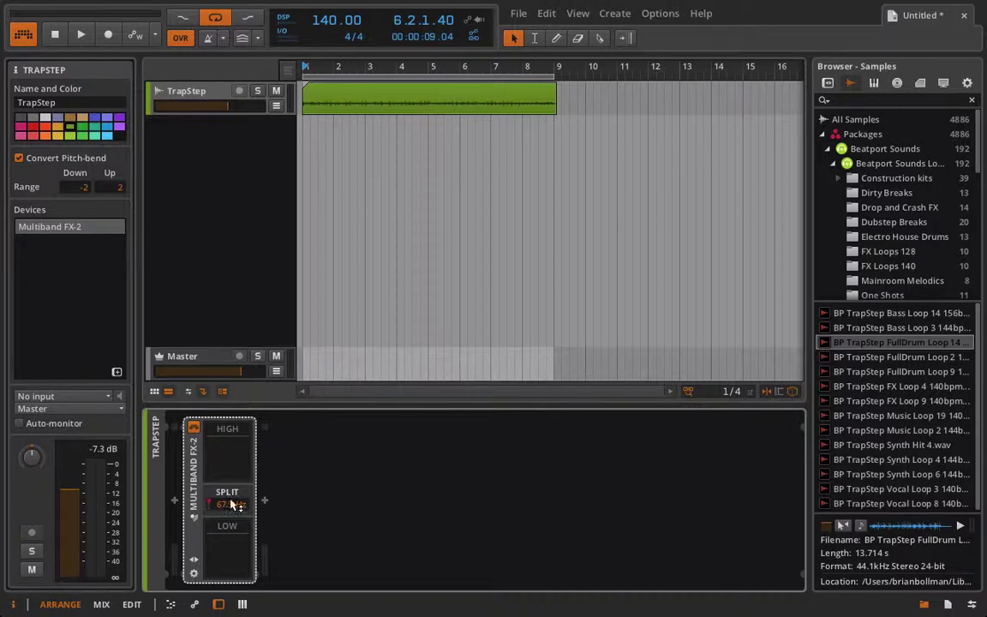
Add an FX Layer after the Multiband FX-2 containing two EQ-2 layers.
{"action": "left_click", "coordinate": [265, 501]}
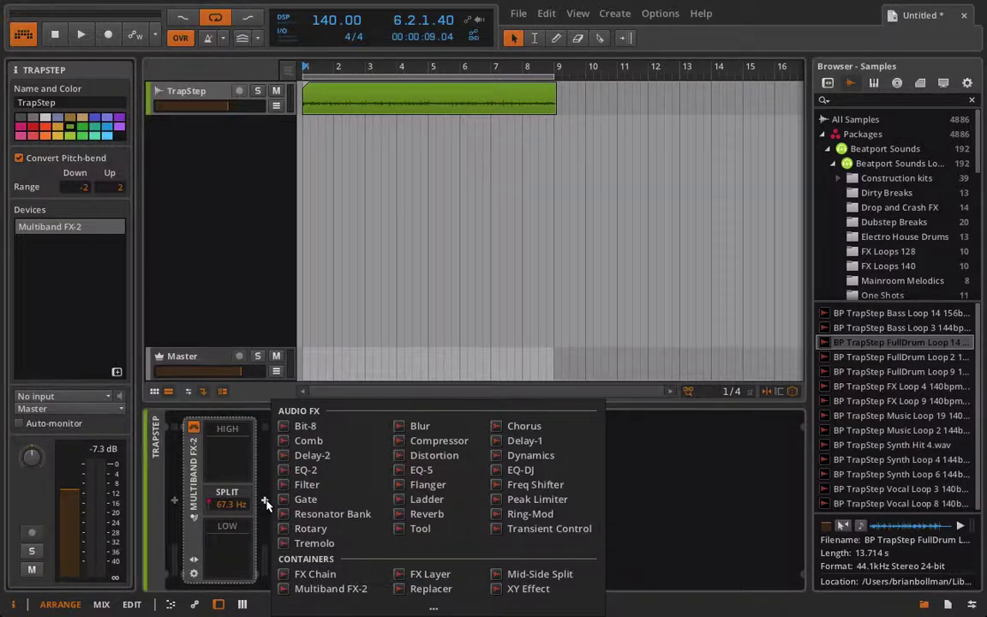
{"action": "left_click", "coordinate": [428, 574]}
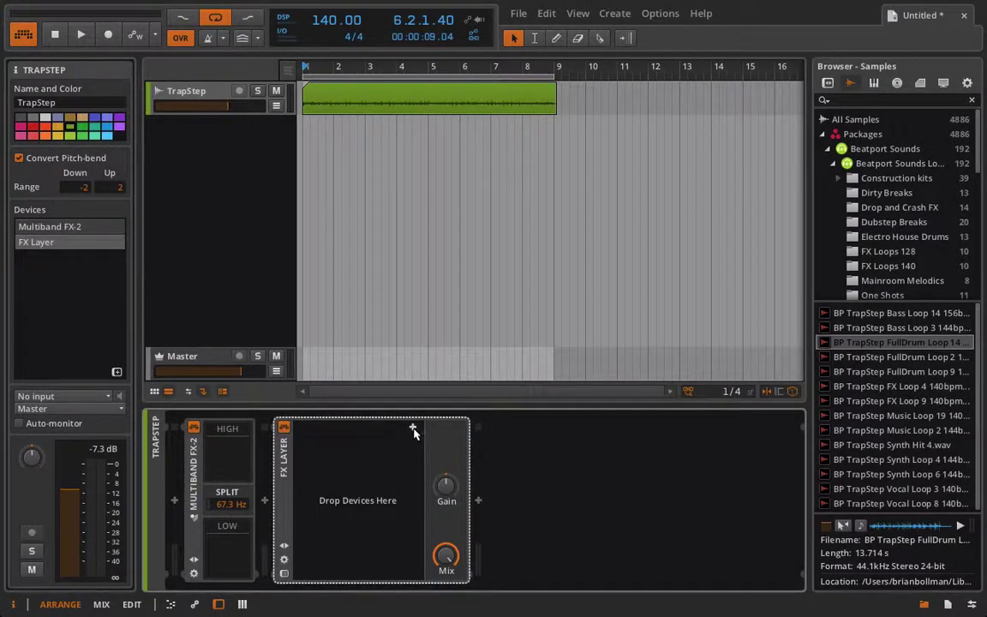
{"action": "left_click", "coordinate": [413, 428]}
{"action": "left_click", "coordinate": [462, 468]}
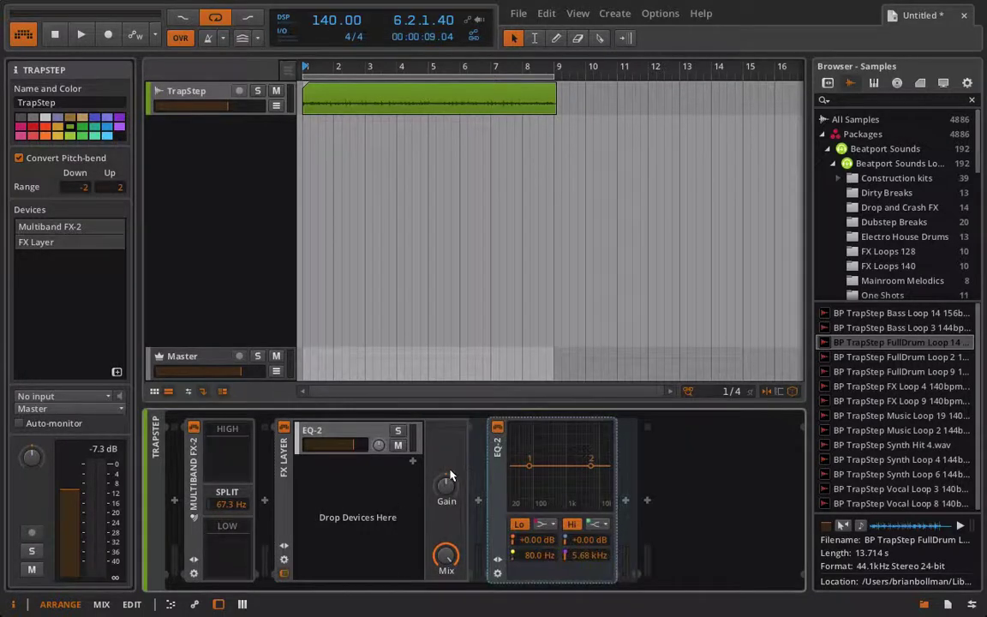
{"action": "left_click", "coordinate": [412, 461]}
{"action": "left_click", "coordinate": [463, 471]}
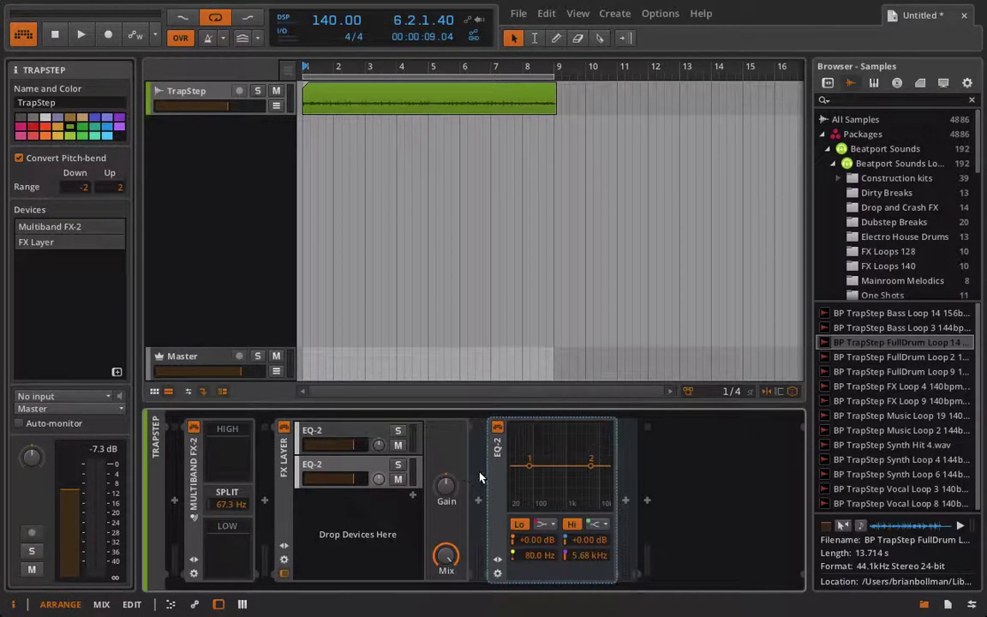
Make the first EQ-2's band 2 a lowpass24 filter at about 1.01 kHz.
{"action": "left_click", "coordinate": [597, 525]}
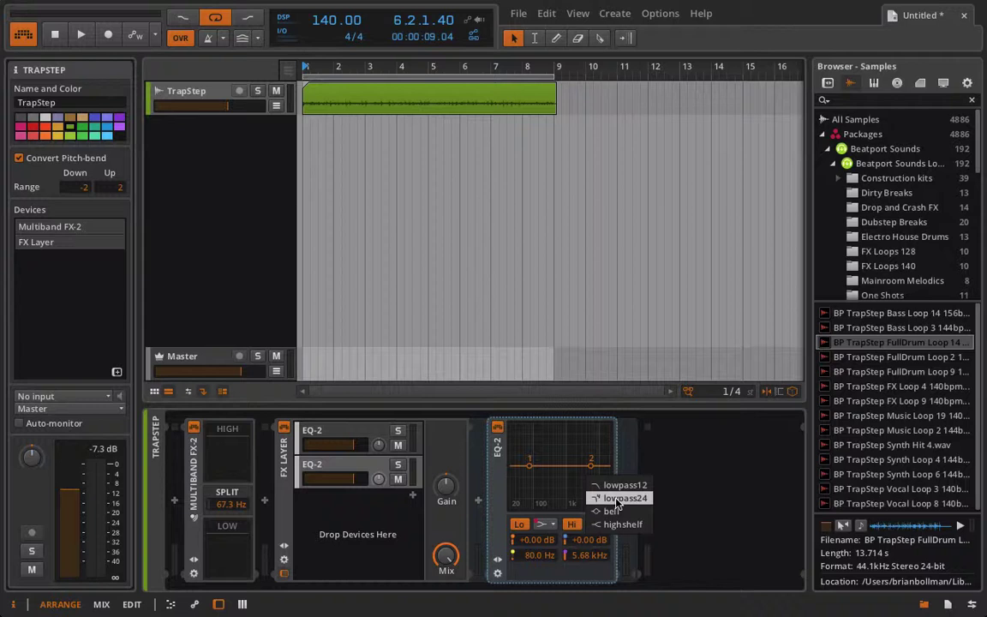
{"action": "left_click", "coordinate": [613, 497]}
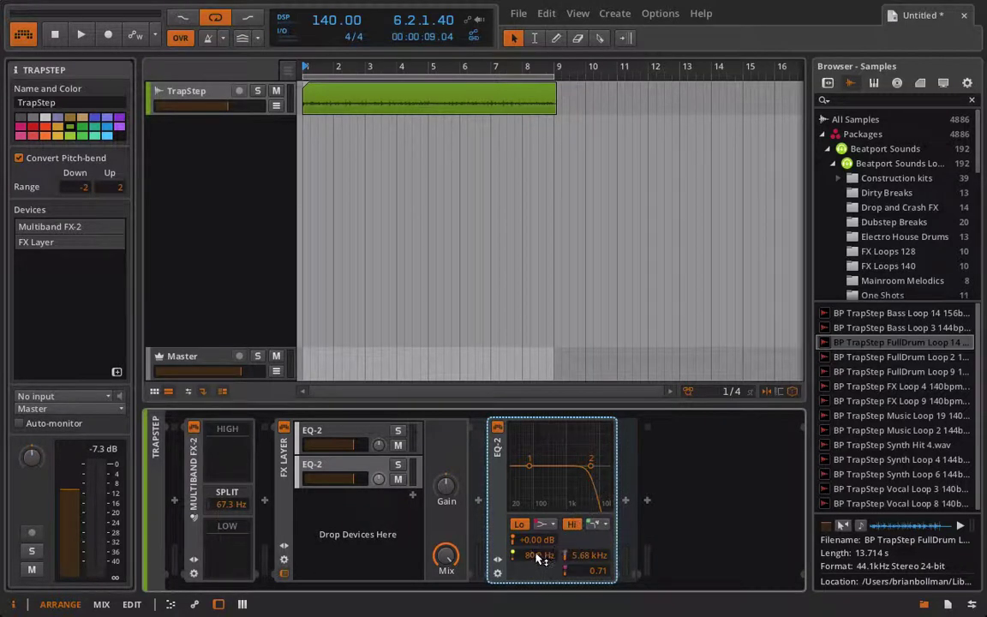
{"action": "left_click_drag", "start_coordinate": [590, 463], "coordinate": [565, 463]}
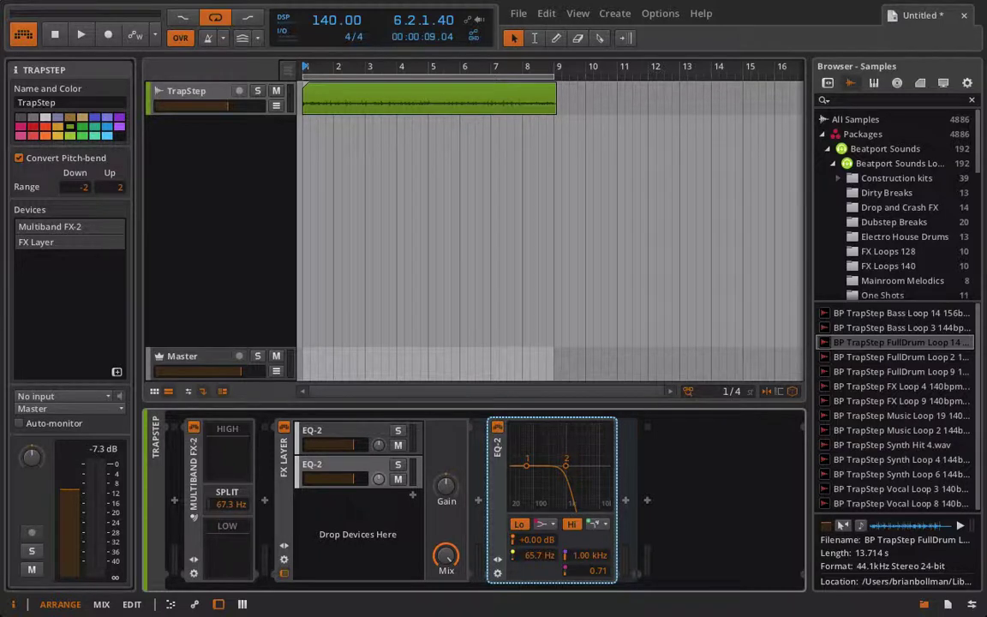
Set the second EQ-2's band 1 to a high-pass at about 1 kHz.
{"action": "left_click", "coordinate": [354, 446]}
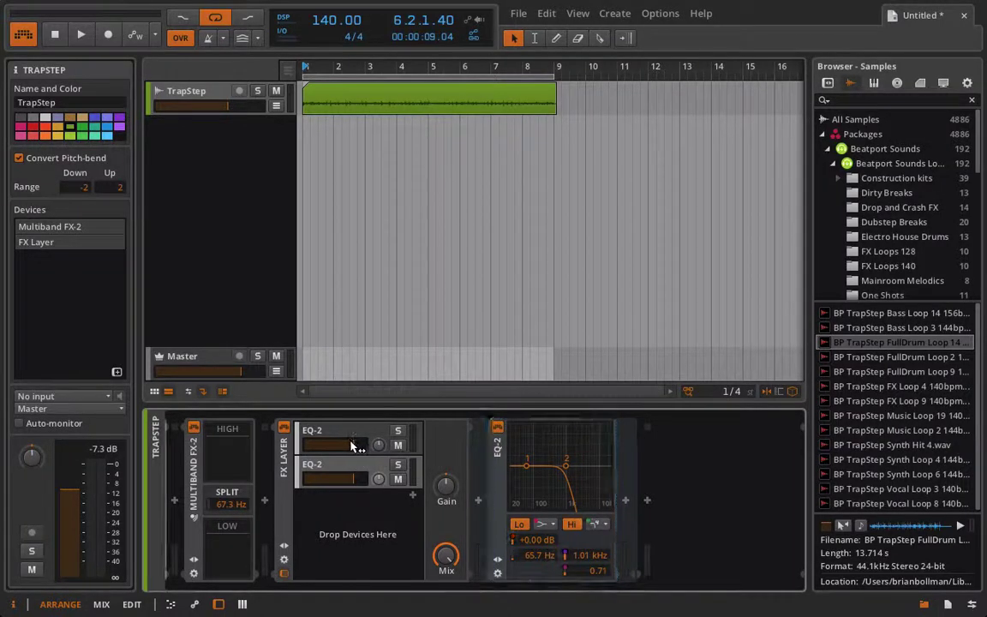
{"action": "left_click", "coordinate": [546, 523]}
{"action": "left_click", "coordinate": [549, 497]}
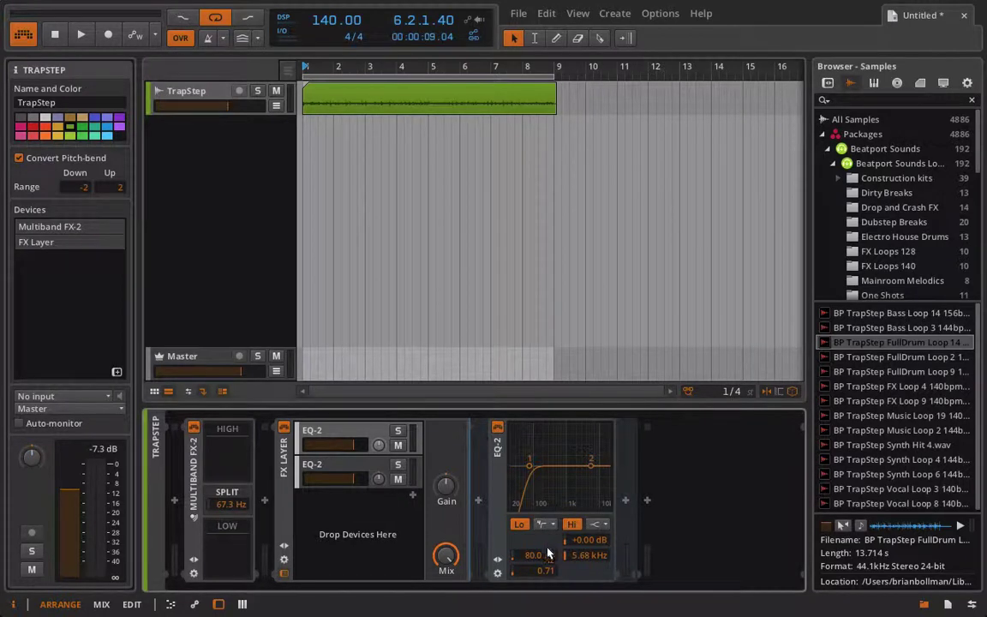
{"action": "left_click_drag", "start_coordinate": [529, 466], "coordinate": [567, 465]}
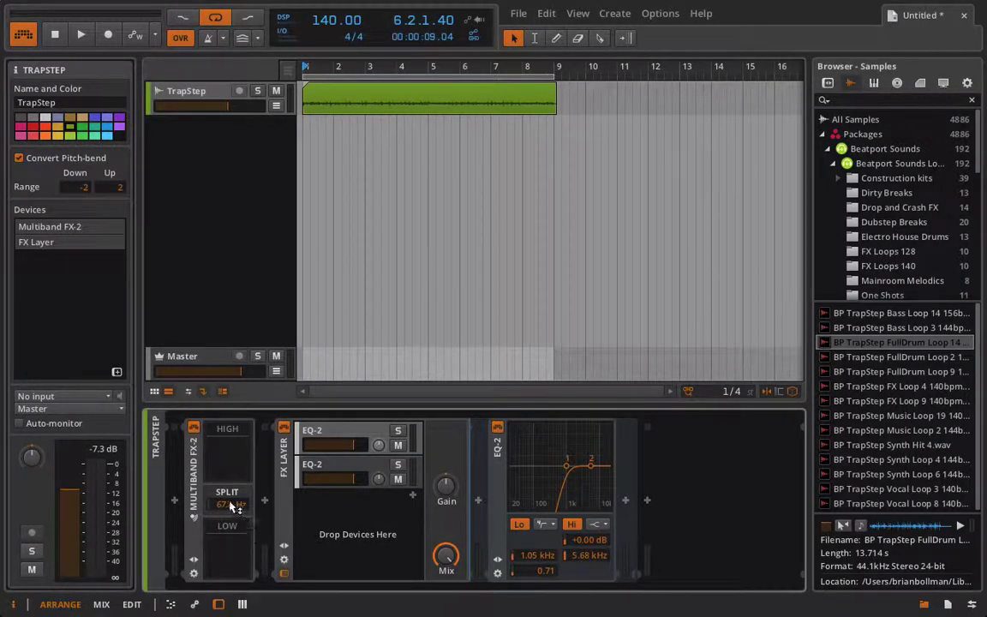
Set the Multiband FX-2 split to 865 Hz and delete the FX Layer.
{"action": "mouse_move", "coordinate": [232, 506]}
{"action": "left_mouse_down"}
{"action": "mouse_move", "coordinate": [232, 493]}
{"action": "mouse_move", "coordinate": [232, 506]}
{"action": "left_mouse_up"}
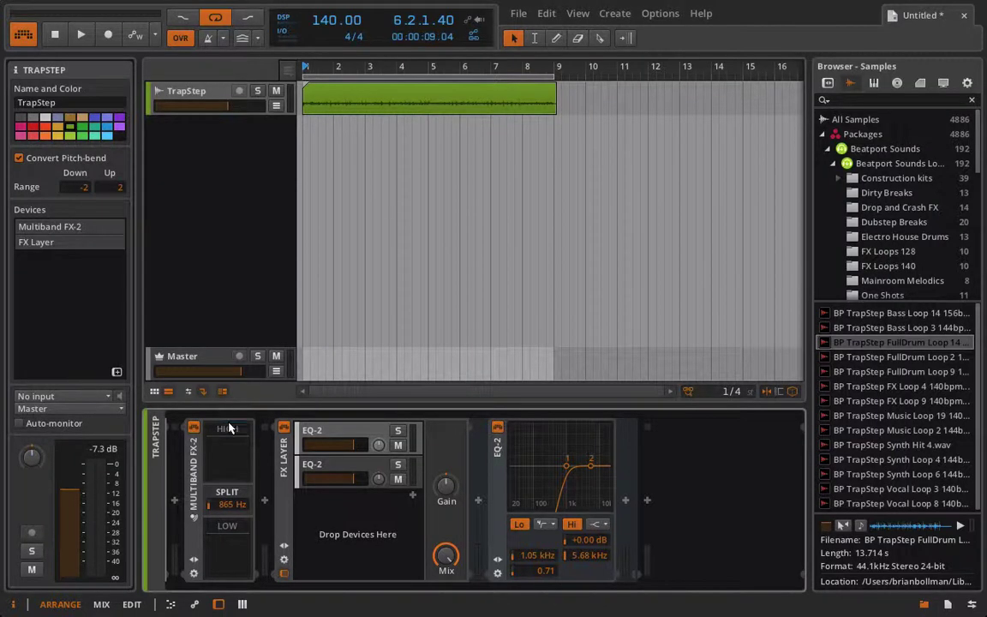
{"action": "left_click", "coordinate": [227, 548]}
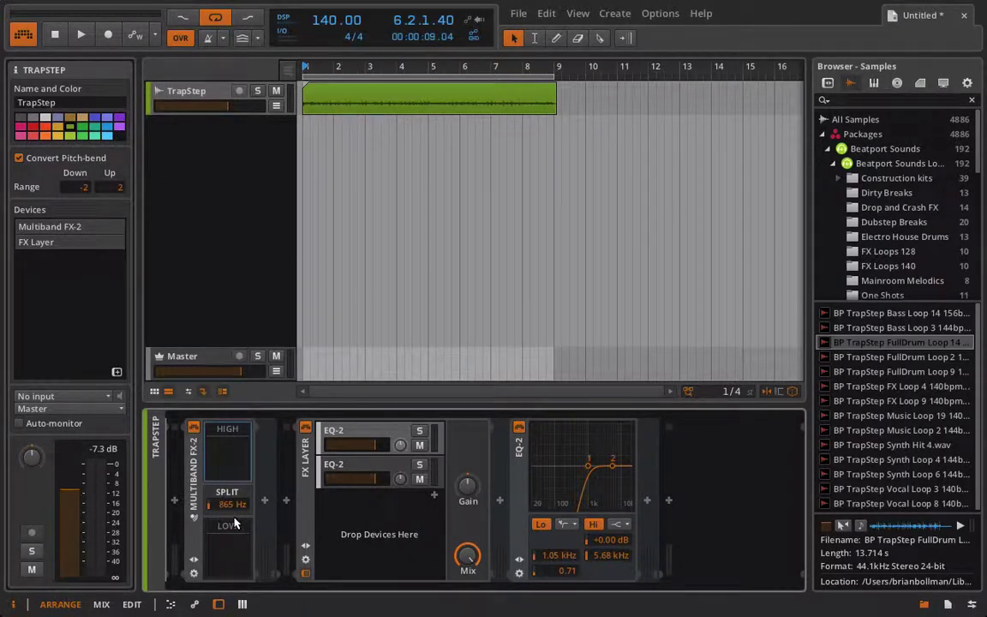
{"action": "left_click", "coordinate": [304, 485]}
{"action": "key", "text": "Delete"}
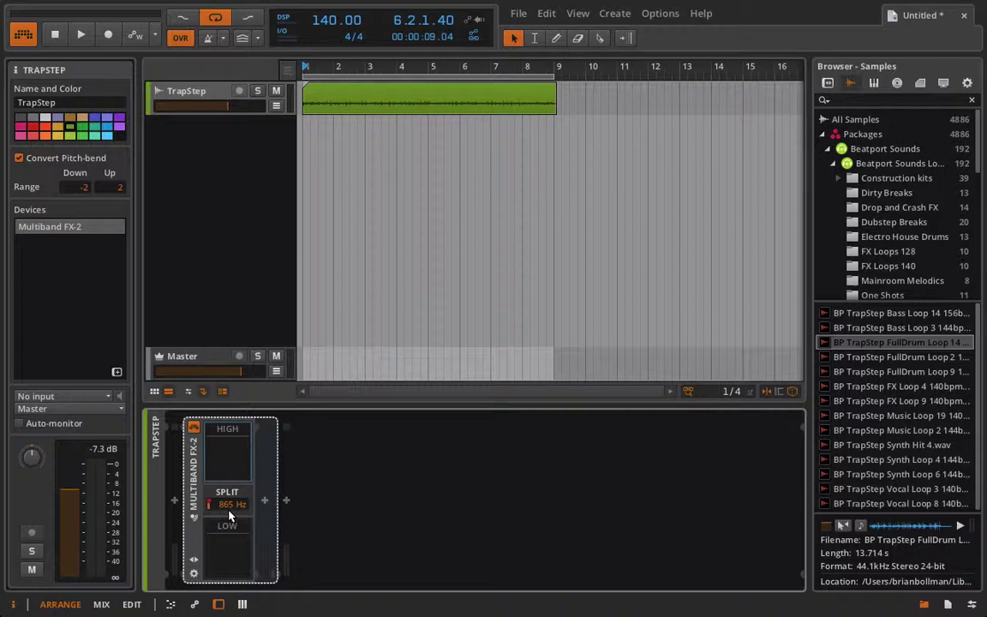
Play the loop while adjusting the Multiband FX-2 split to 776 Hz, then stop.
{"action": "key", "text": "space"}
{"action": "left_click_drag", "start_coordinate": [227, 505], "coordinate": [275, 498]}
{"action": "key", "text": "space"}
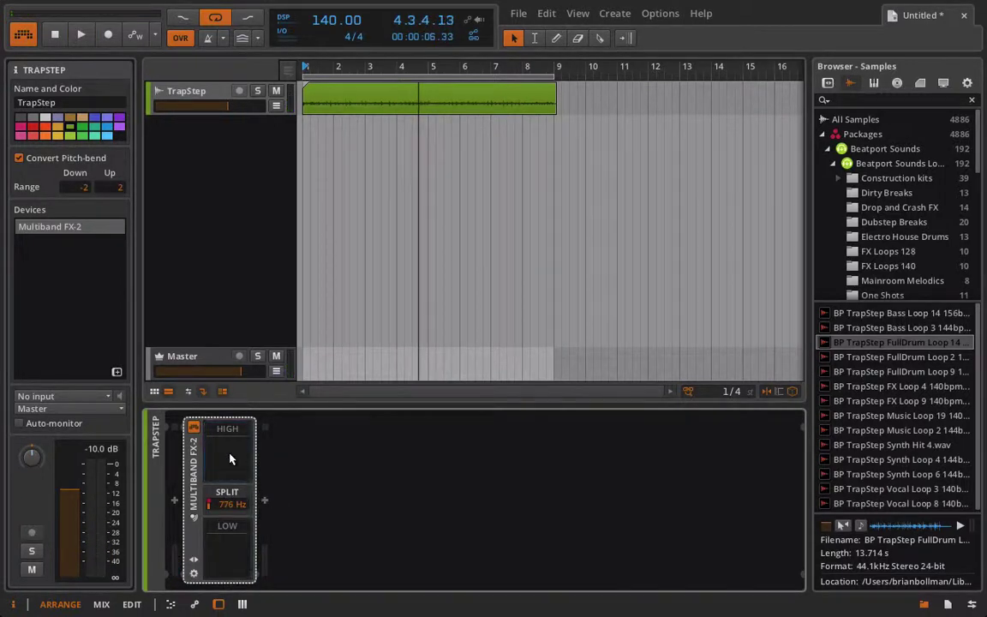
During playback, try then remove a Reverb, and insert a Distortion on the low band.
{"action": "left_click", "coordinate": [265, 500]}
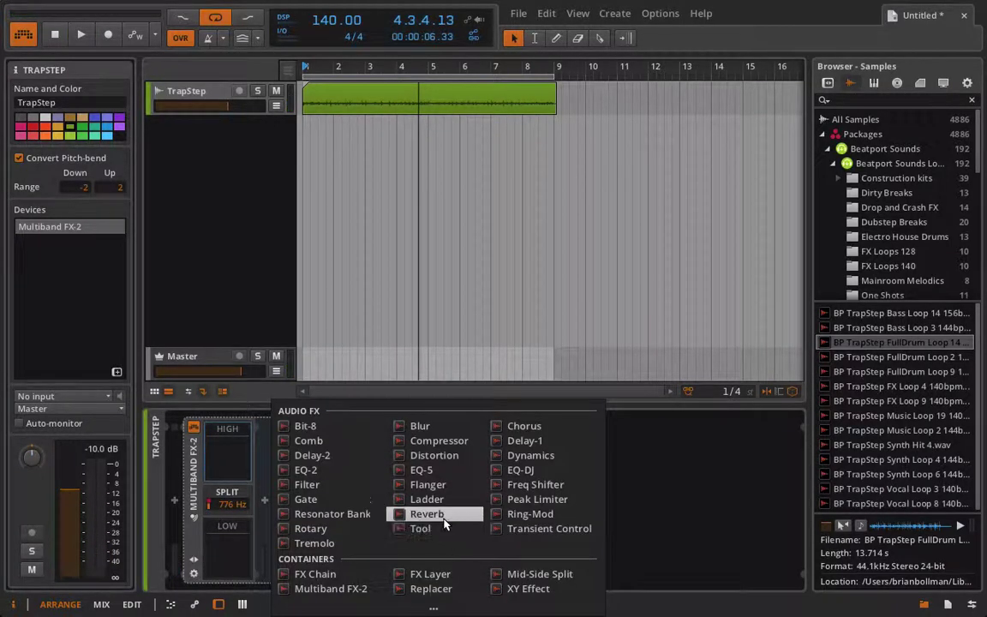
{"action": "left_click", "coordinate": [416, 516]}
{"action": "key", "text": "space"}
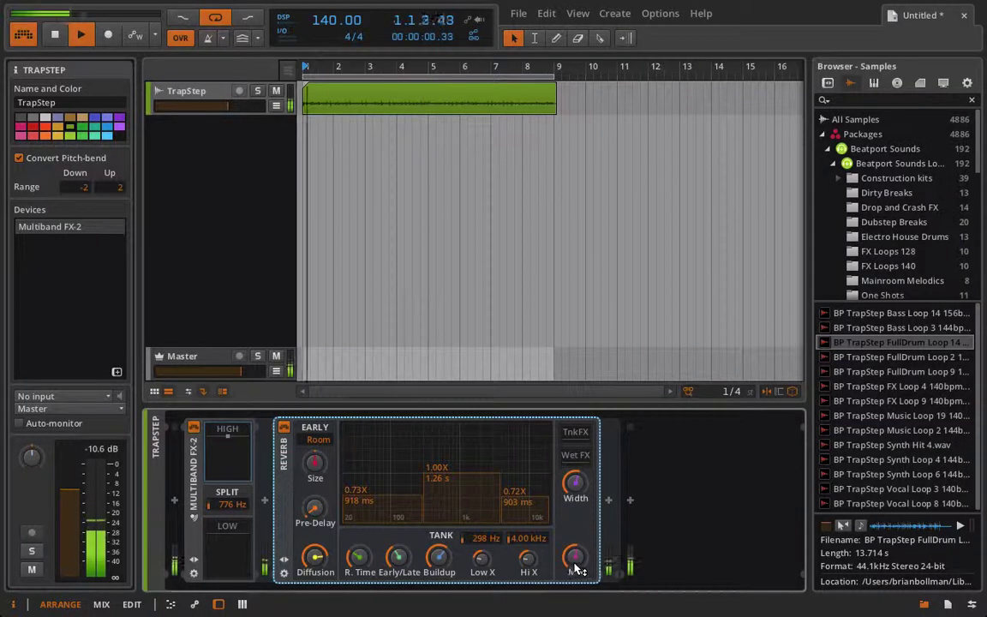
{"action": "key", "text": "Delete"}
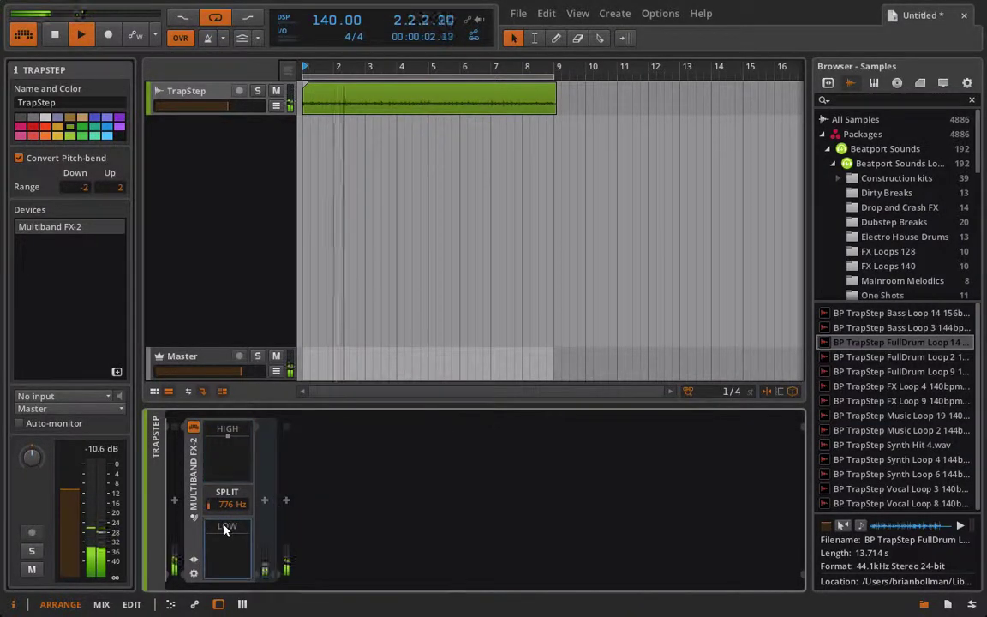
{"action": "left_click", "coordinate": [266, 502]}
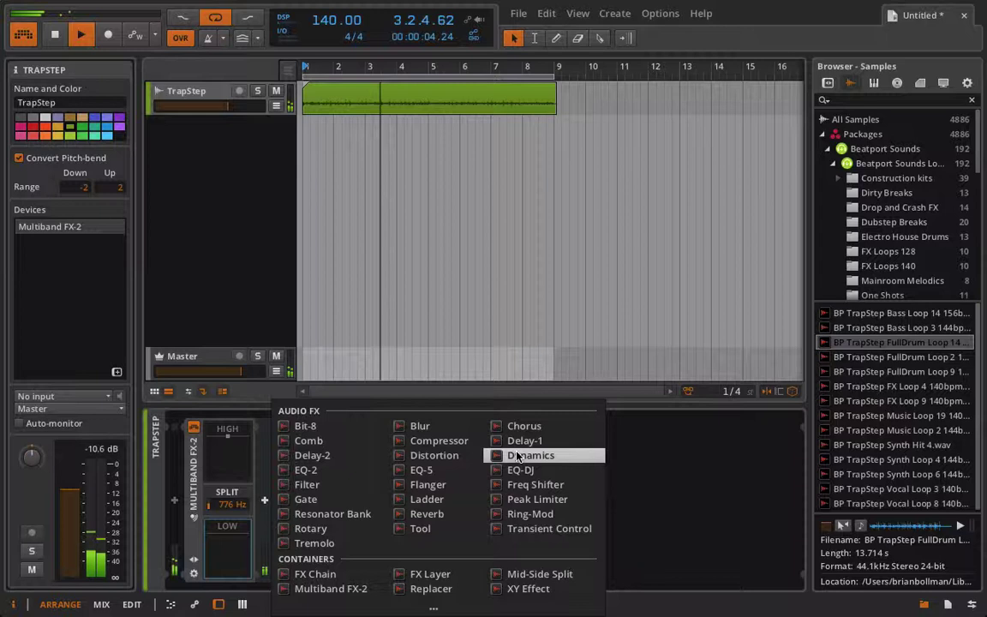
{"action": "left_click", "coordinate": [470, 460]}
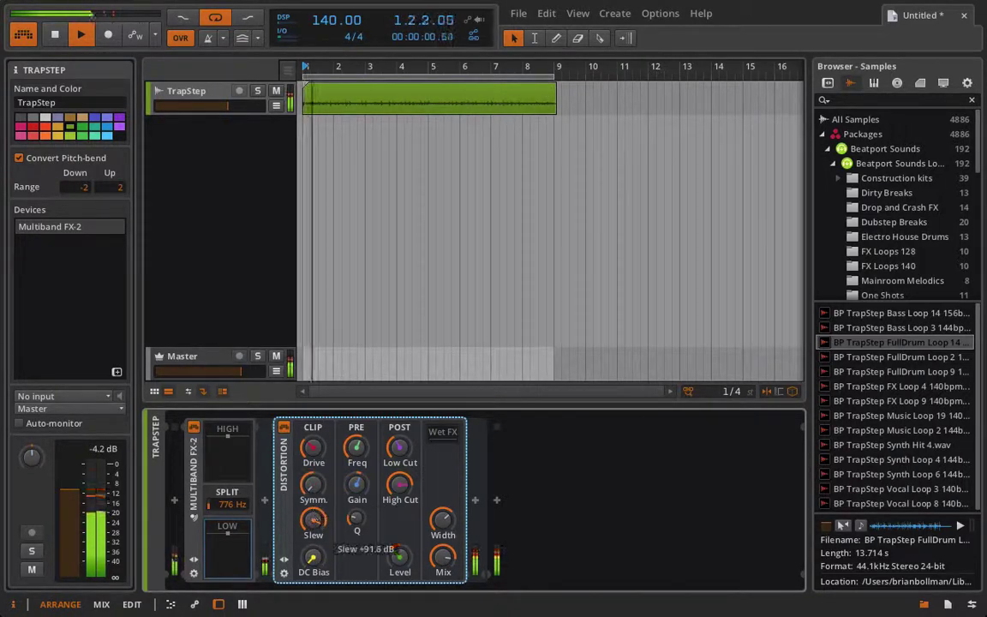
Load the Light Distortion preset on the low band, then show the high band's Reverb.
{"action": "left_click", "coordinate": [283, 561]}
{"action": "left_click", "coordinate": [331, 430]}
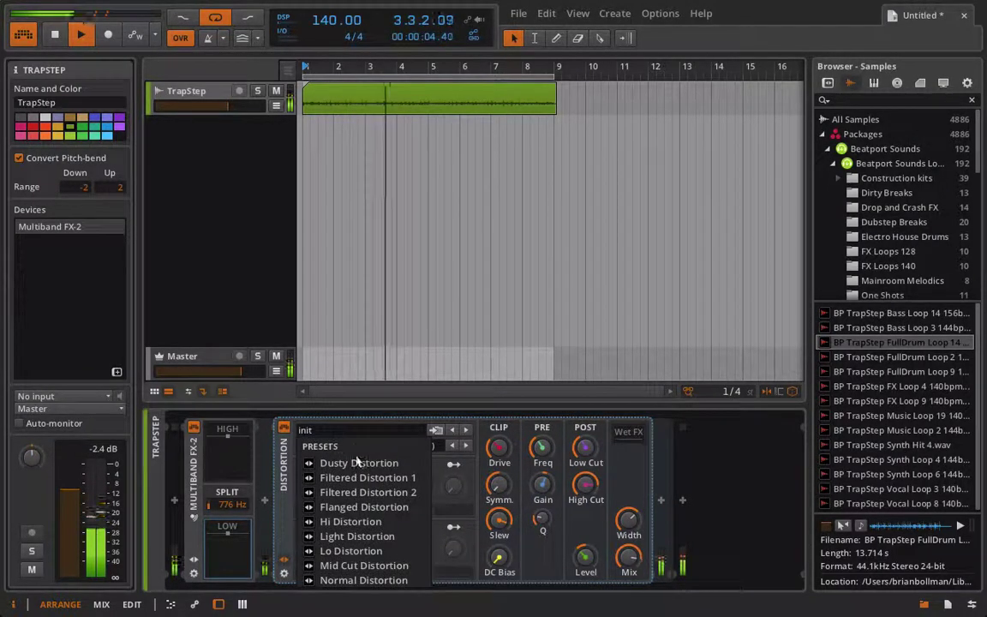
{"action": "left_click", "coordinate": [357, 536]}
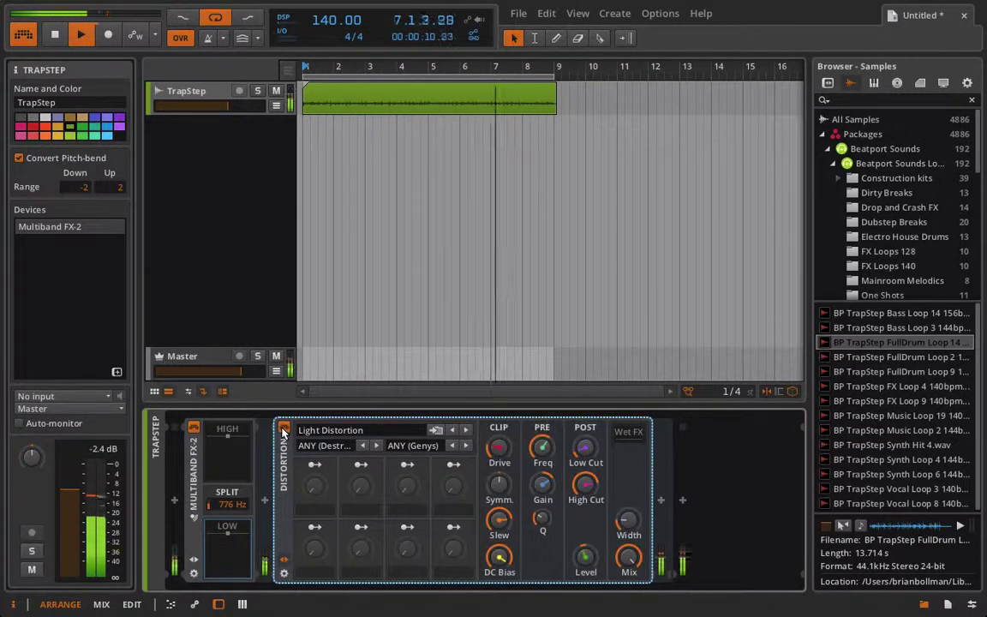
{"action": "left_click", "coordinate": [230, 437]}
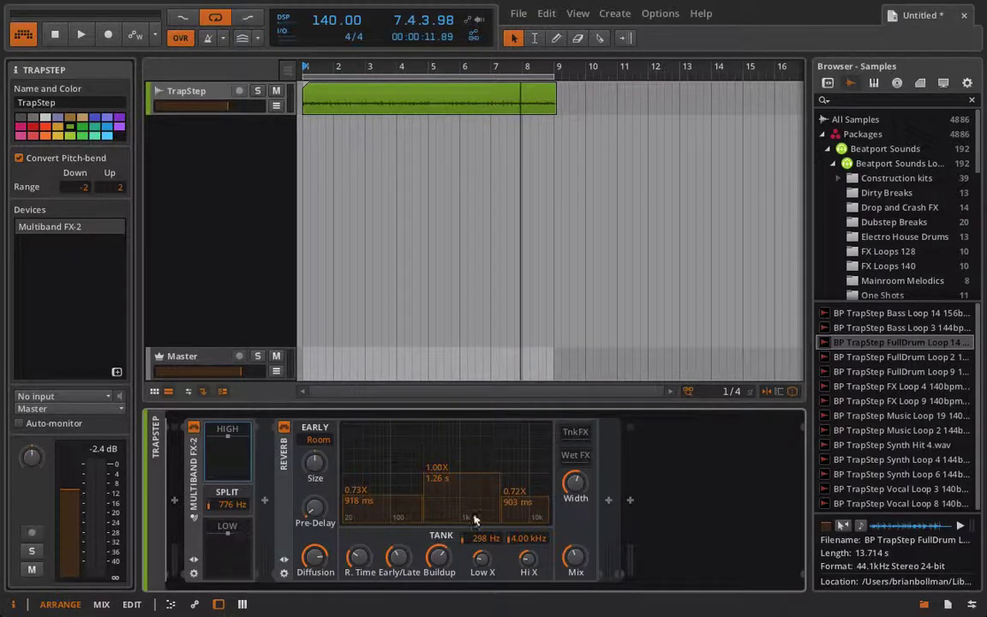
Insert a Tool device after the high band's Reverb and audition briefly.
{"action": "left_click", "coordinate": [608, 500]}
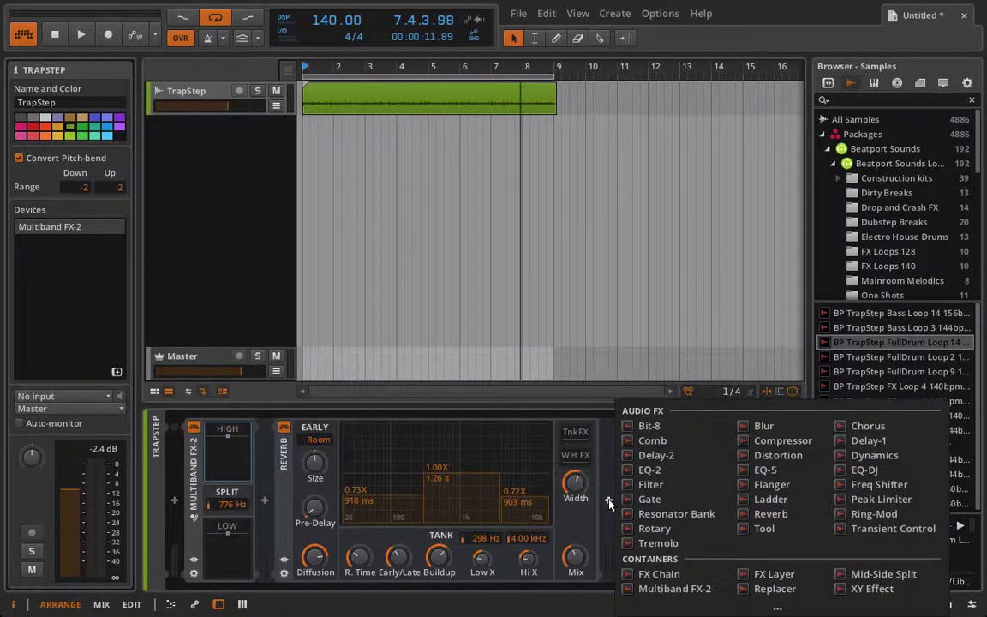
{"action": "left_click", "coordinate": [763, 528]}
{"action": "key", "text": "space"}
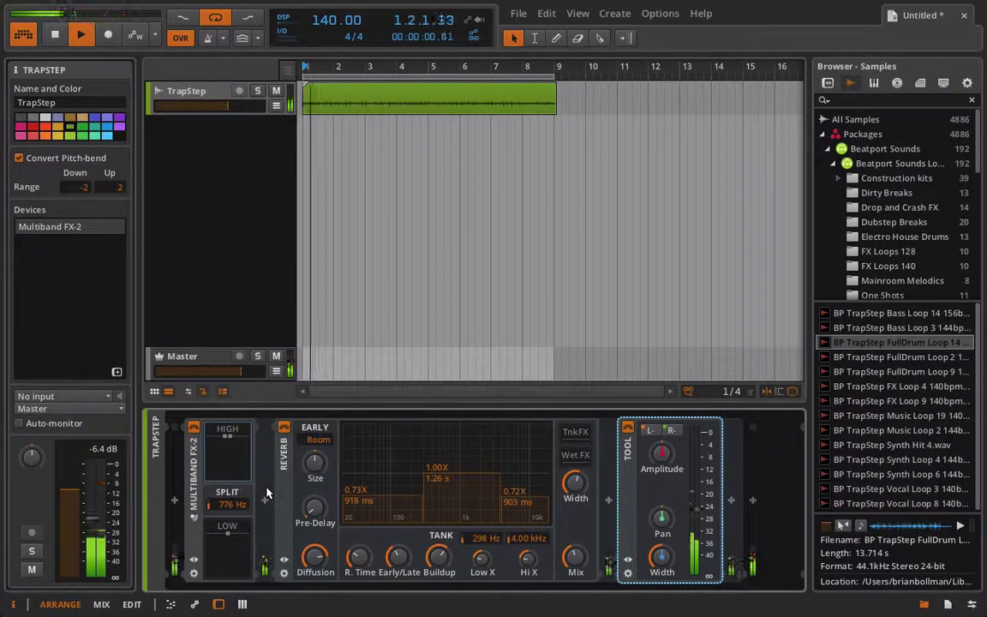
{"action": "key", "text": "space"}
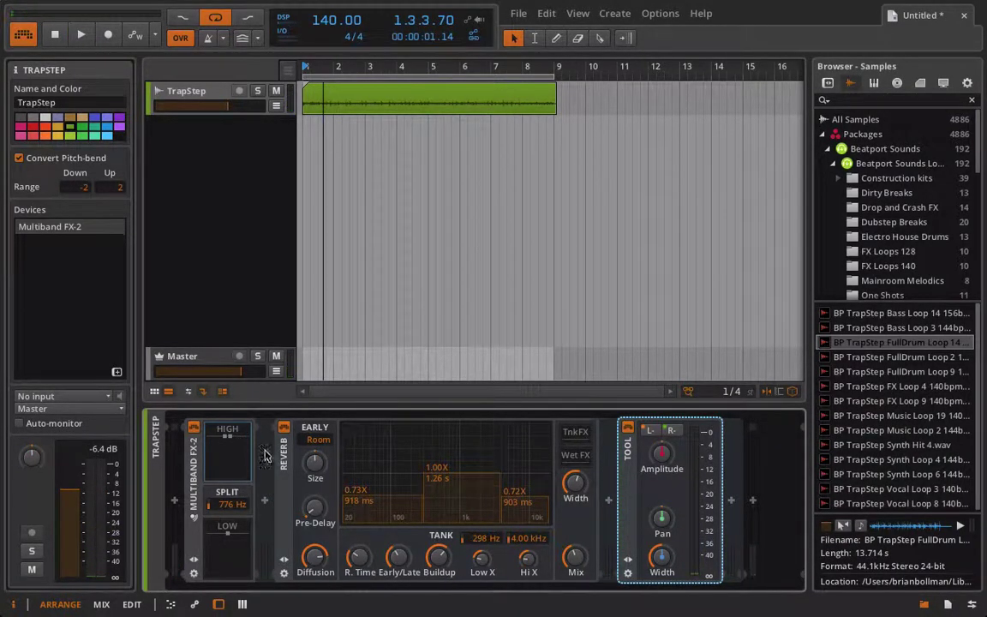
Insert a Tool device after Light Distortion on the low band.
{"action": "left_click", "coordinate": [229, 529]}
{"action": "left_click", "coordinate": [661, 500]}
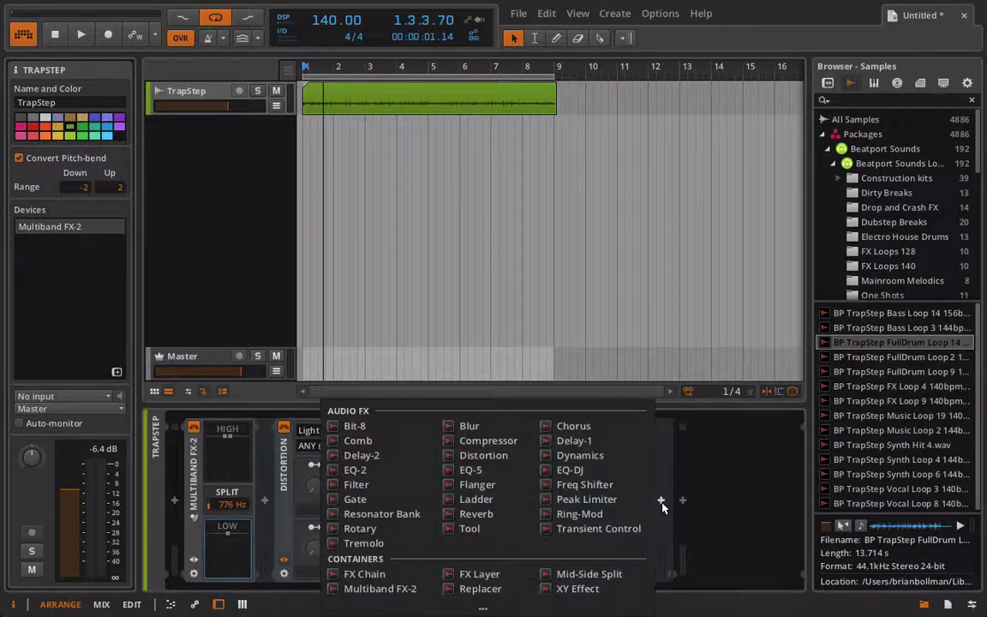
{"action": "left_click", "coordinate": [477, 530]}
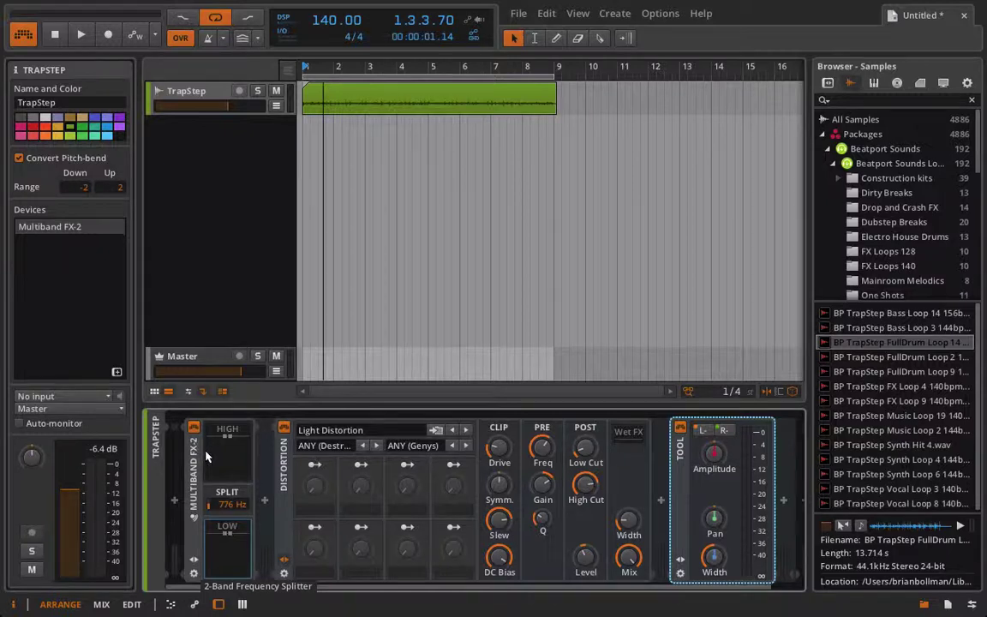
Lower the Multiband FX-2 split to 132 Hz and select the low band's Tool device.
{"action": "left_click_drag", "start_coordinate": [228, 504], "coordinate": [228, 525]}
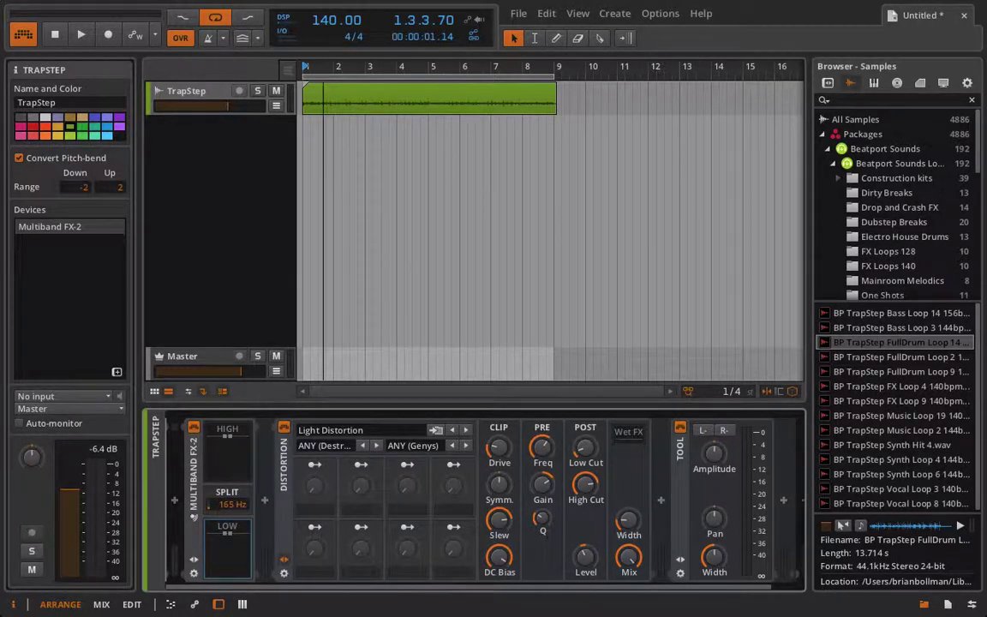
{"action": "left_click_drag", "start_coordinate": [228, 503], "coordinate": [228, 514]}
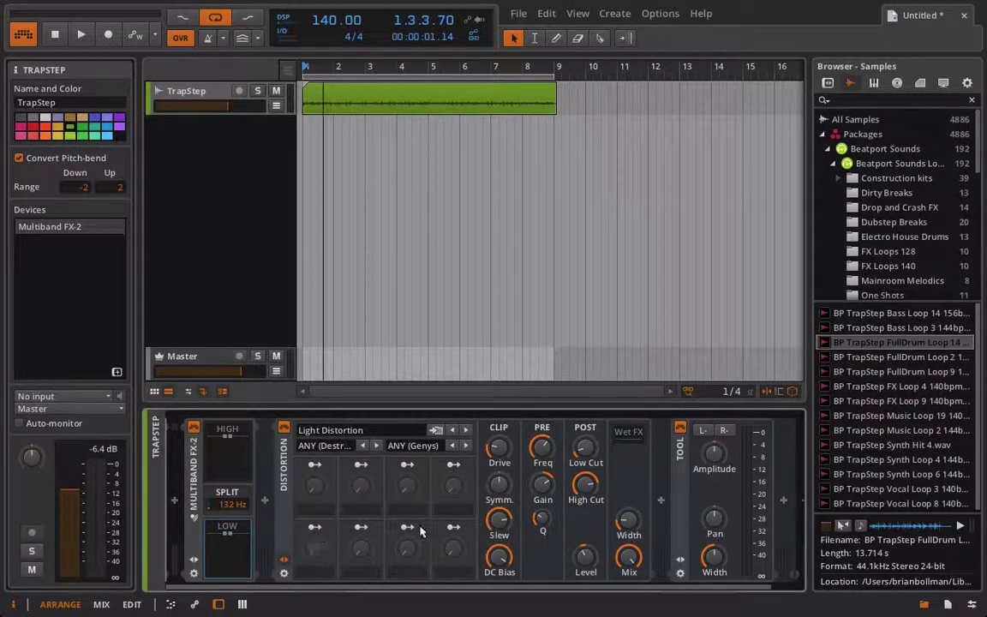
{"action": "scroll", "coordinate": [416, 527], "scroll_direction": "right", "scroll_amount": 2}
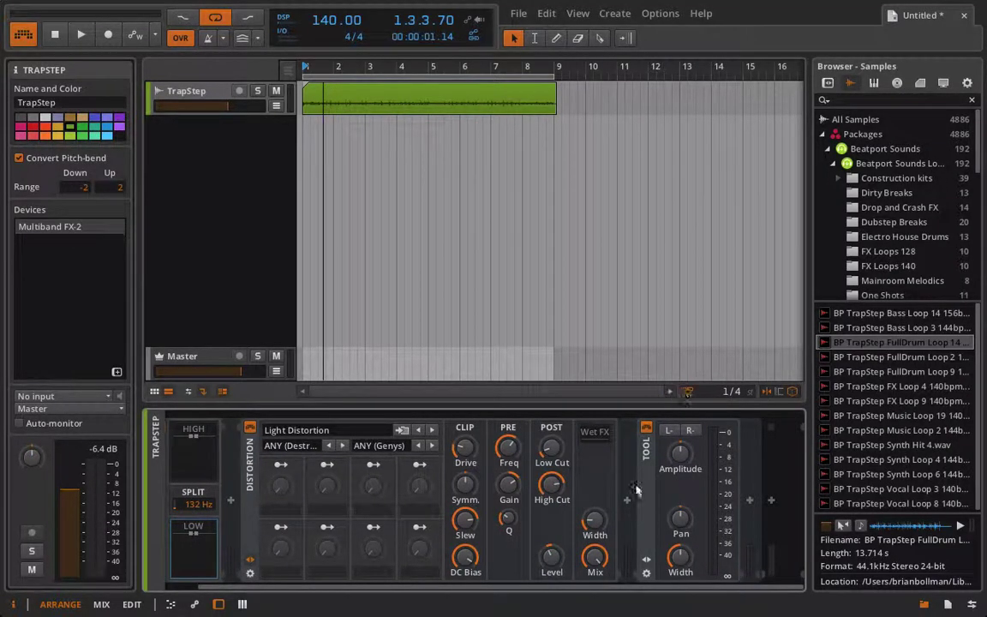
{"action": "left_click", "coordinate": [686, 557]}
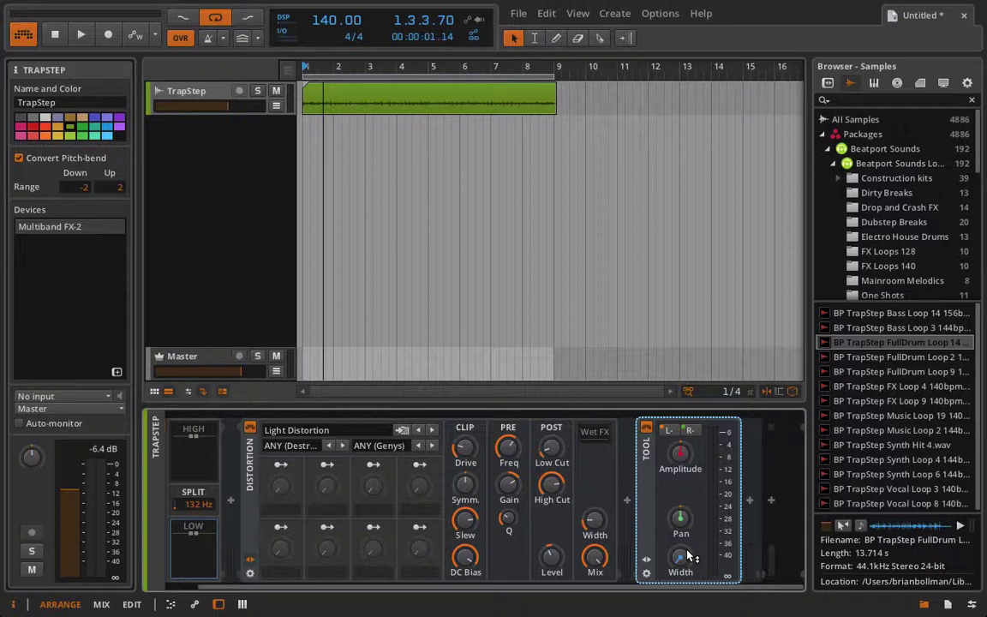
{"action": "scroll", "coordinate": [153, 465], "scroll_direction": "up", "scroll_amount": 2}
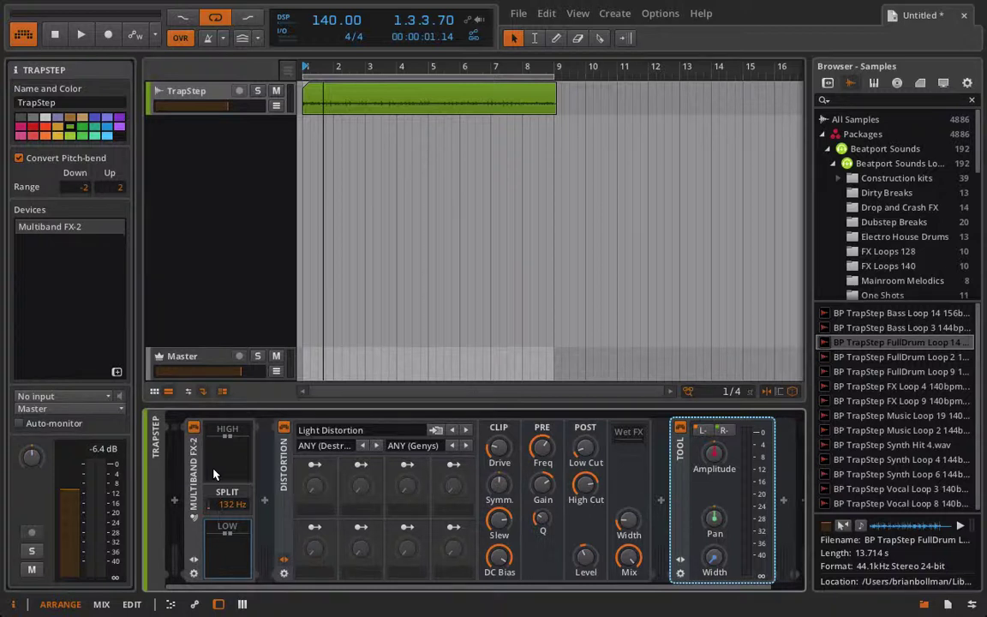
Drag the Multiband FX-2 split back up from 132 Hz toward 284 Hz.
{"action": "mouse_move", "coordinate": [227, 504]}
{"action": "left_mouse_down"}
{"action": "mouse_move", "coordinate": [227, 480]}
{"action": "mouse_move", "coordinate": [229, 507]}
{"action": "left_mouse_up"}
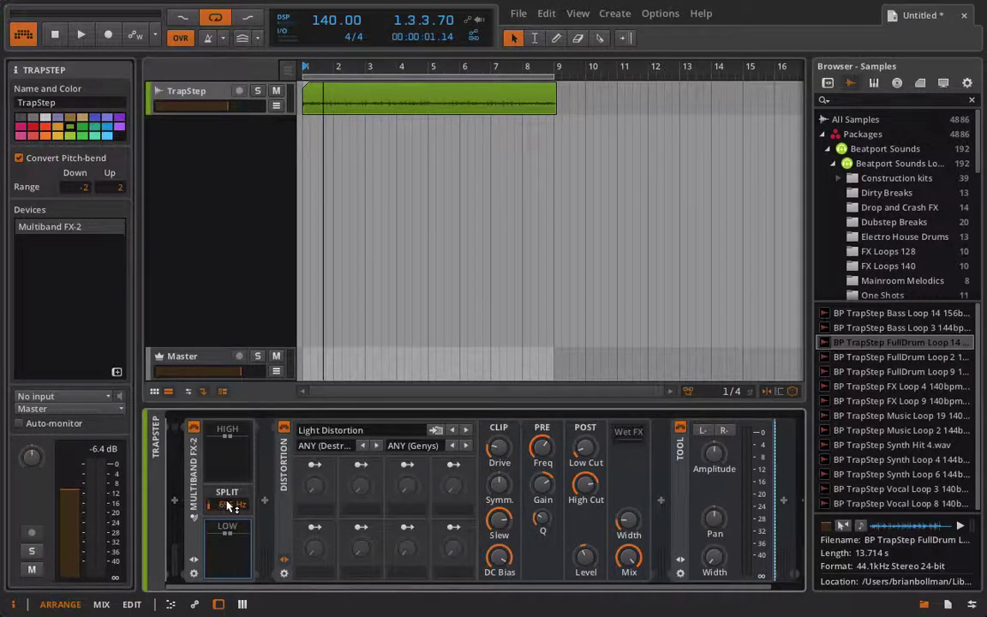